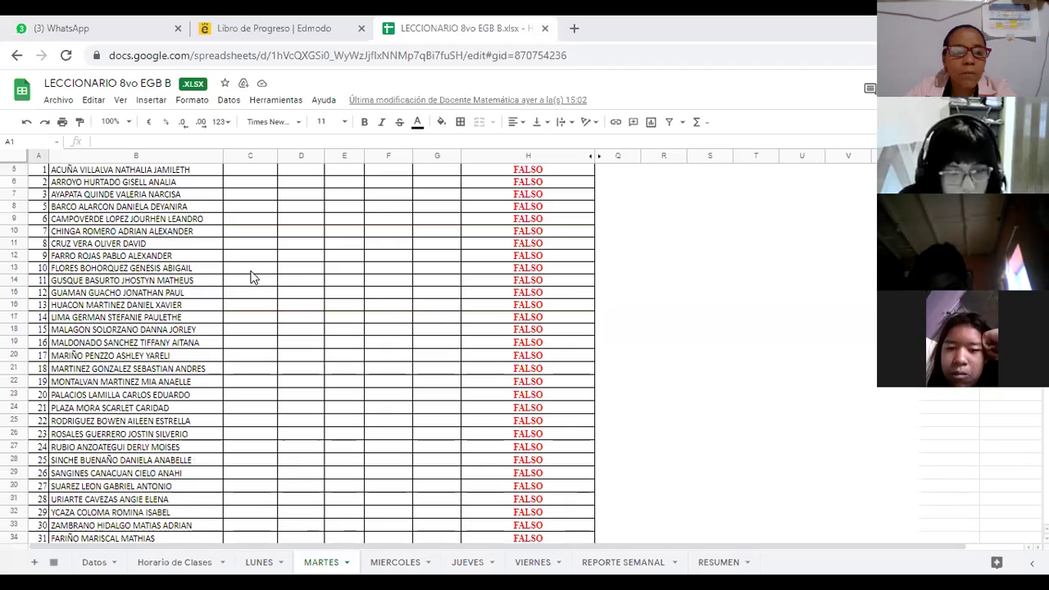
Step: Record Tuesday attendance in column C of the MARTES sheet, entering F in C5 and A in C6 and C7
left_click(237, 168)
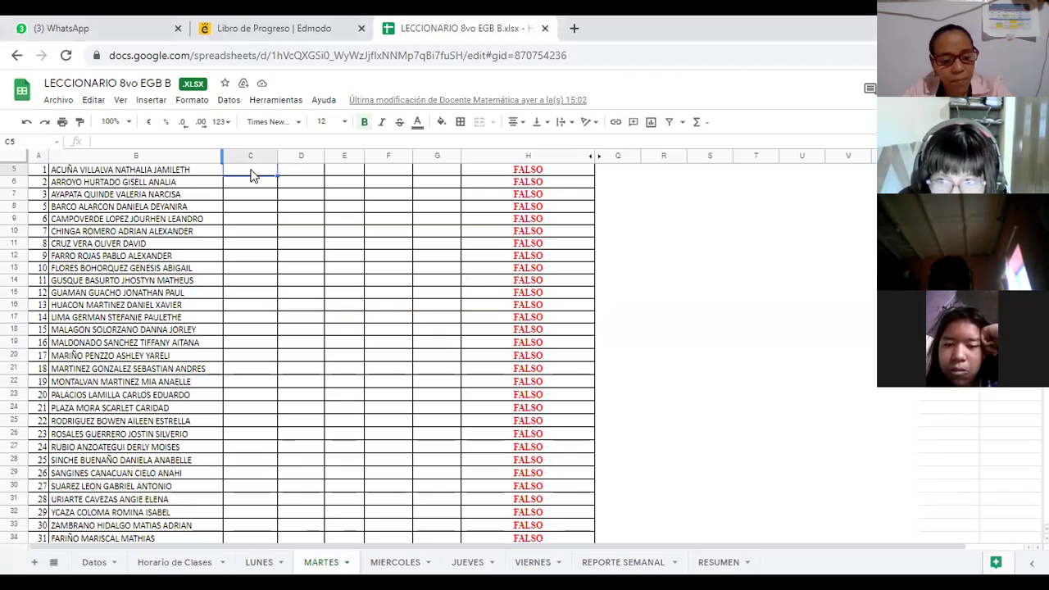
type("A")
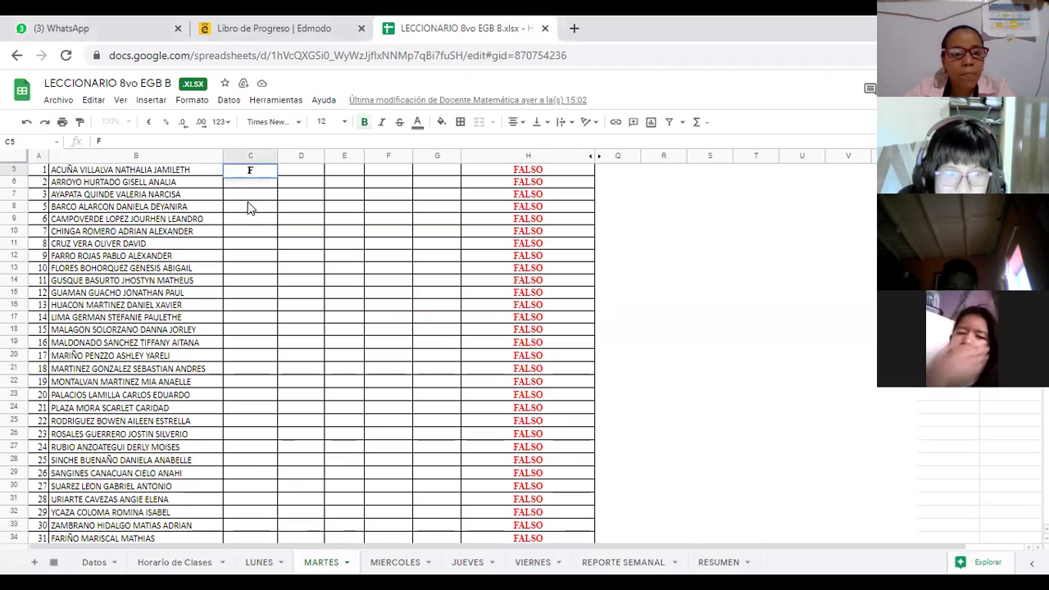
key("Down")
type("A")
key("Return")
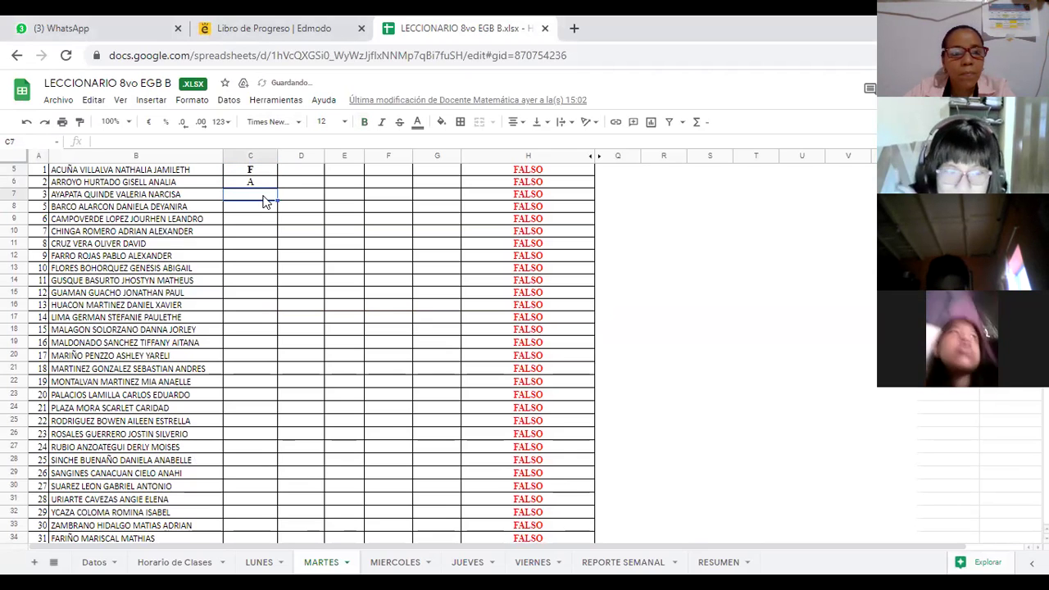
type("A")
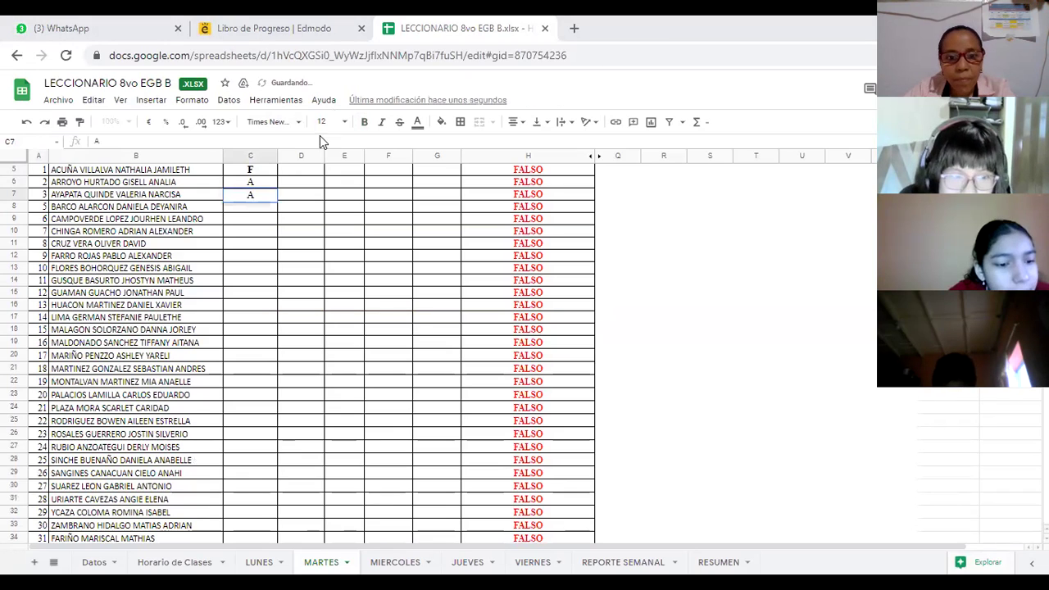
Step: Mark the next four students as A in cells C8 through C11
left_click(243, 210)
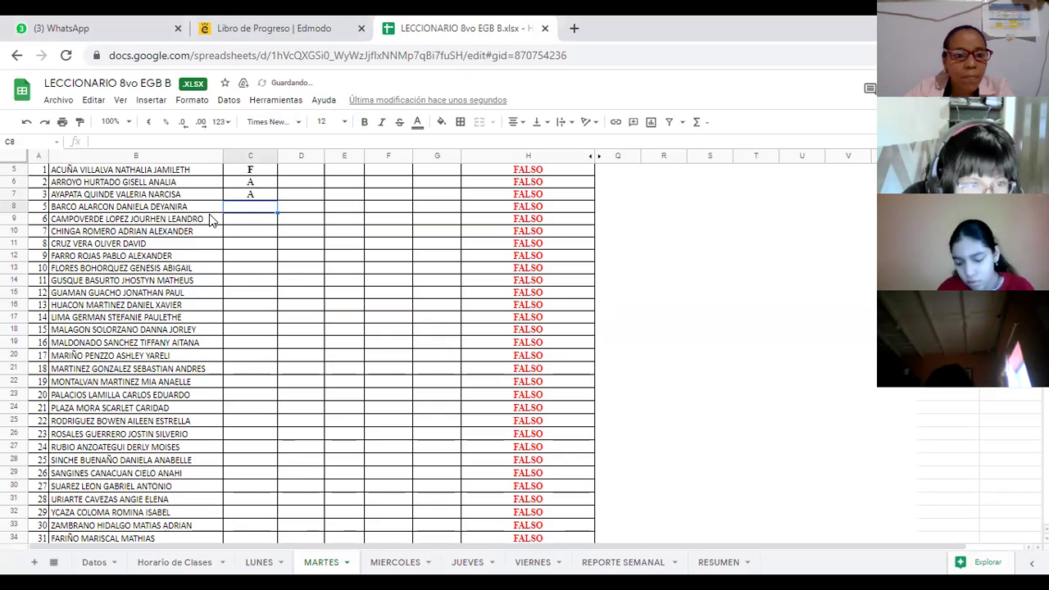
type("A")
key("Return")
type("A")
key("Return")
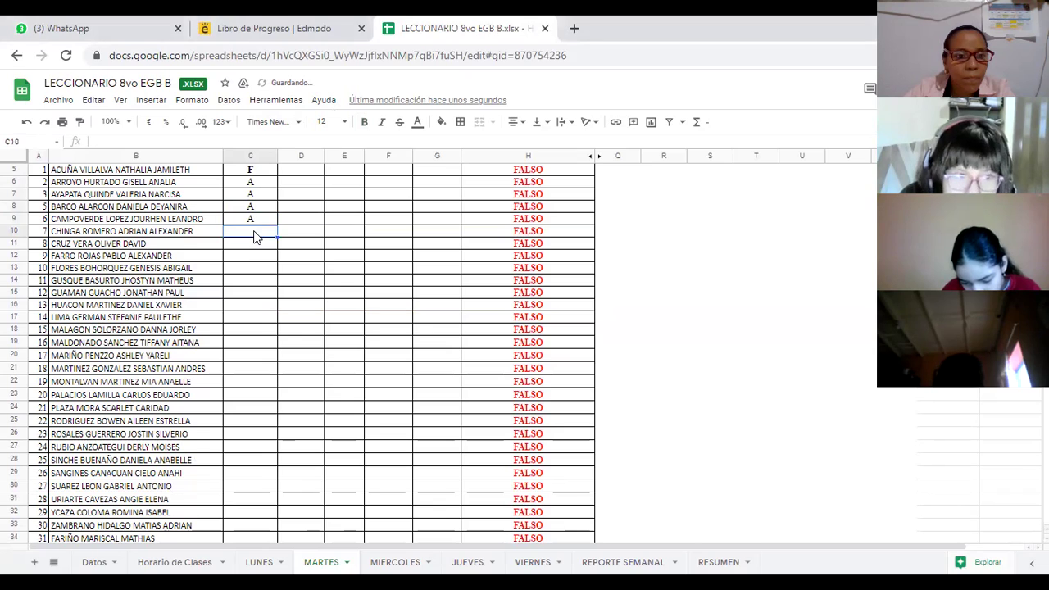
type("A")
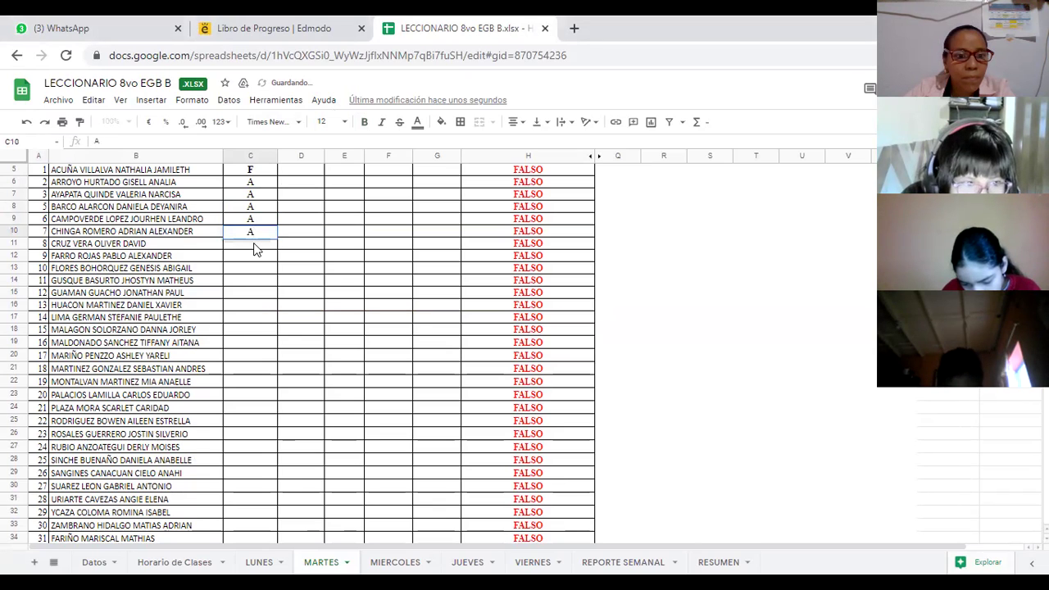
key("Return")
type("A")
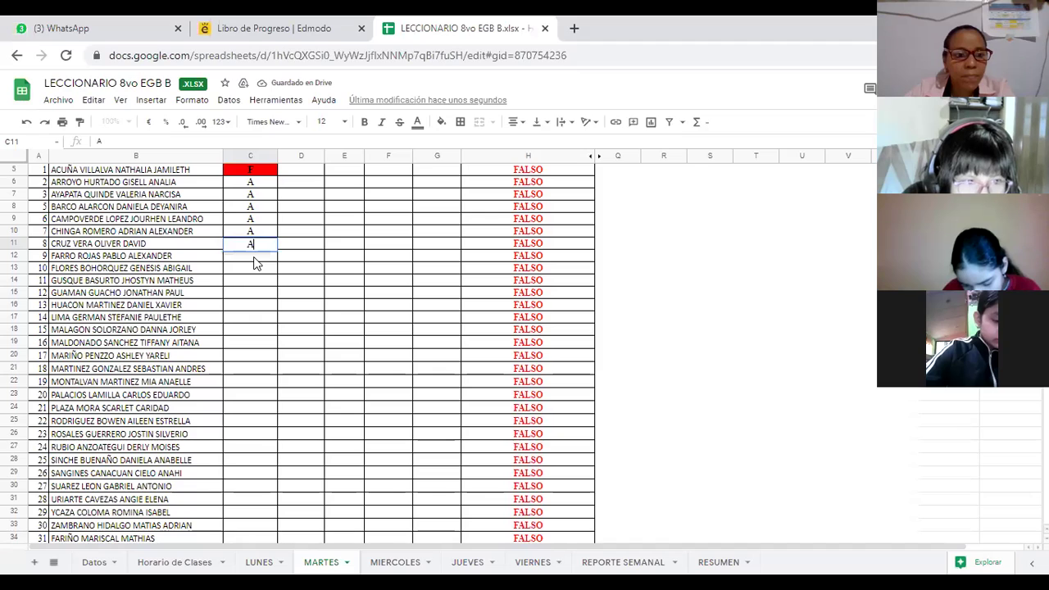
key("Return")
Step: Enter the attendance mark A in cells C12 through C15
type("A")
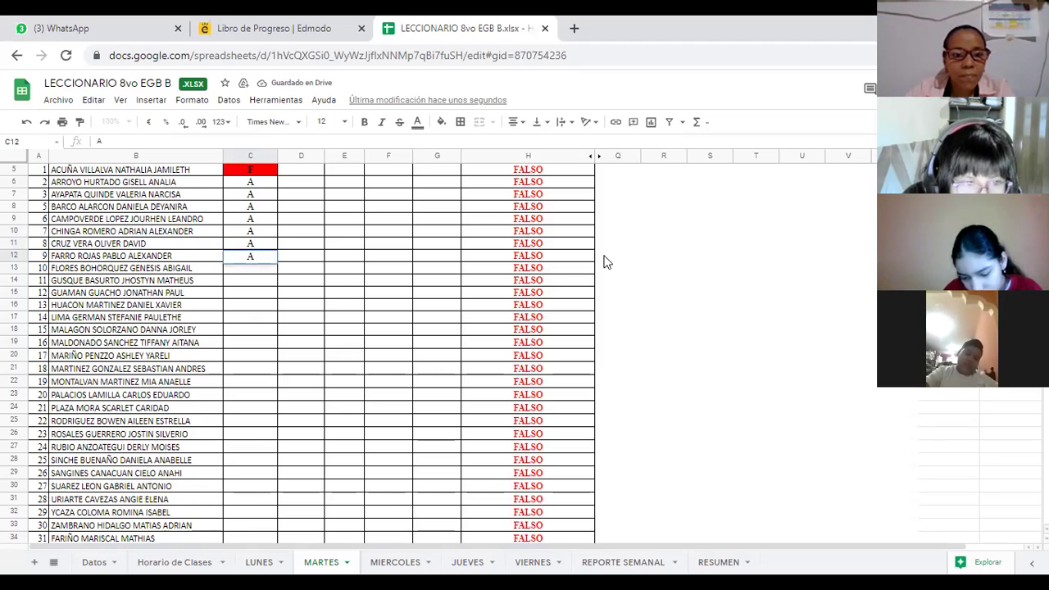
key("Return")
type("A")
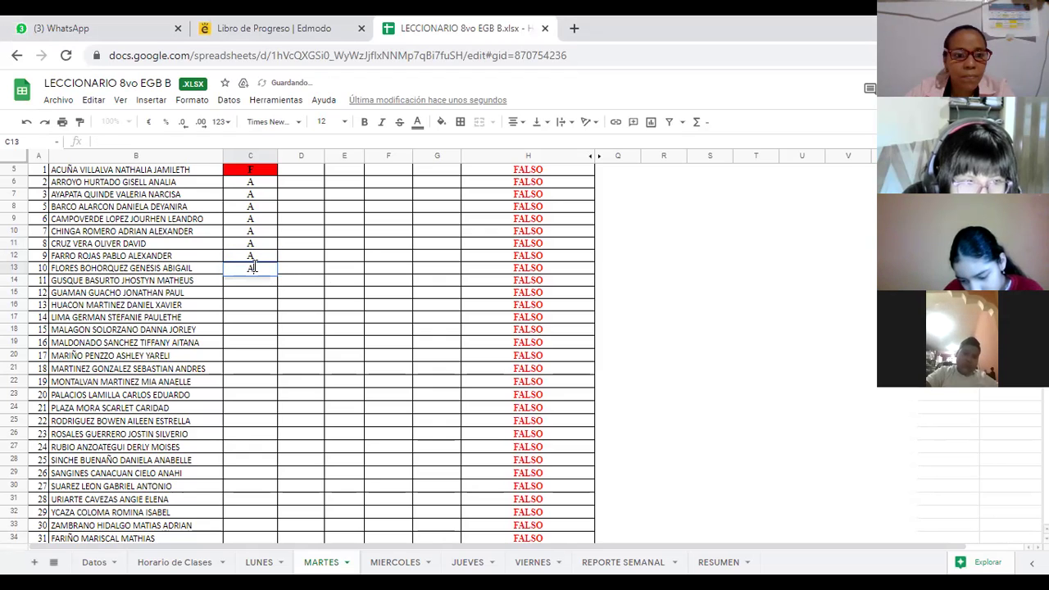
key("Return")
type("A")
key("Return")
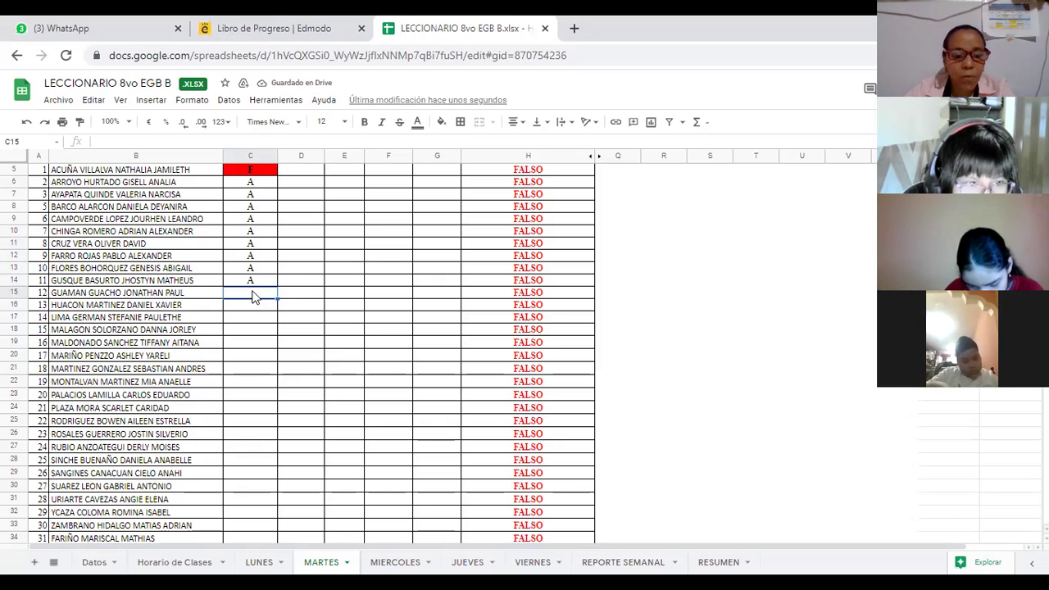
type("A")
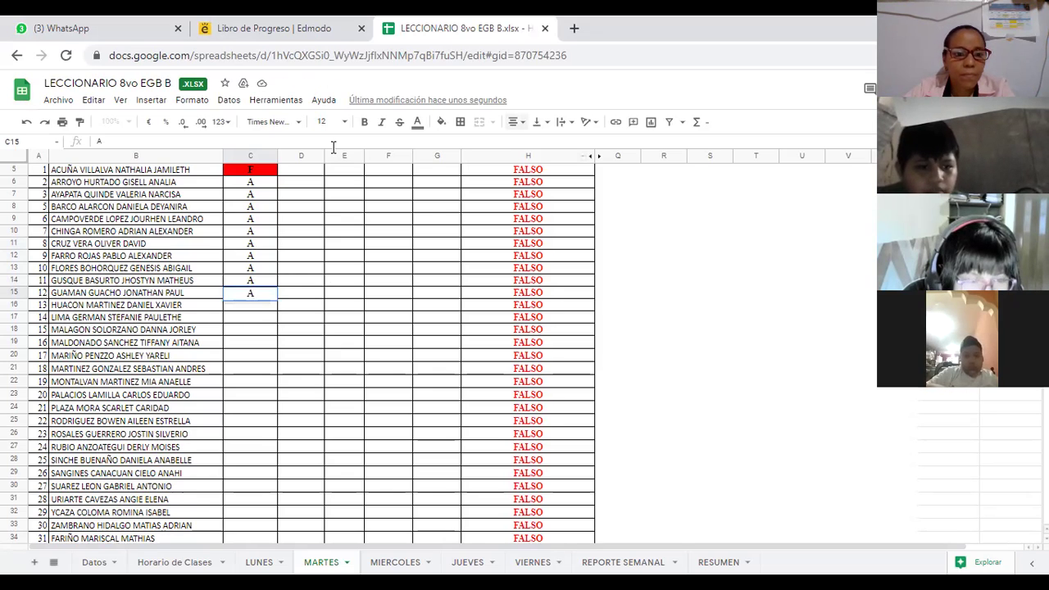
Step: Enter A in cells C16 and C17 for students 13 and 14
left_click(254, 307)
type("A")
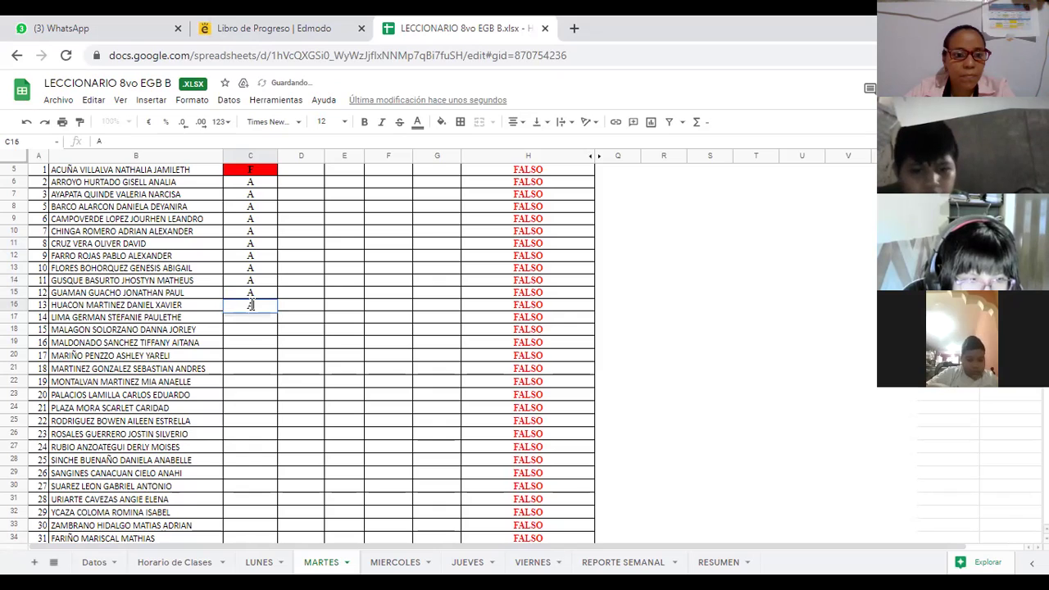
left_click(255, 324)
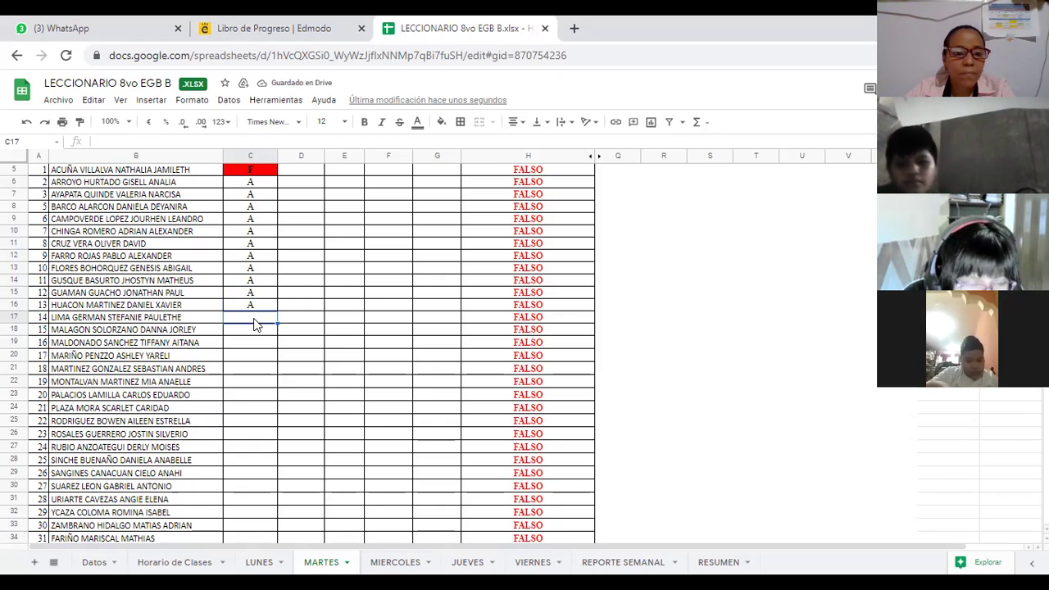
type("A")
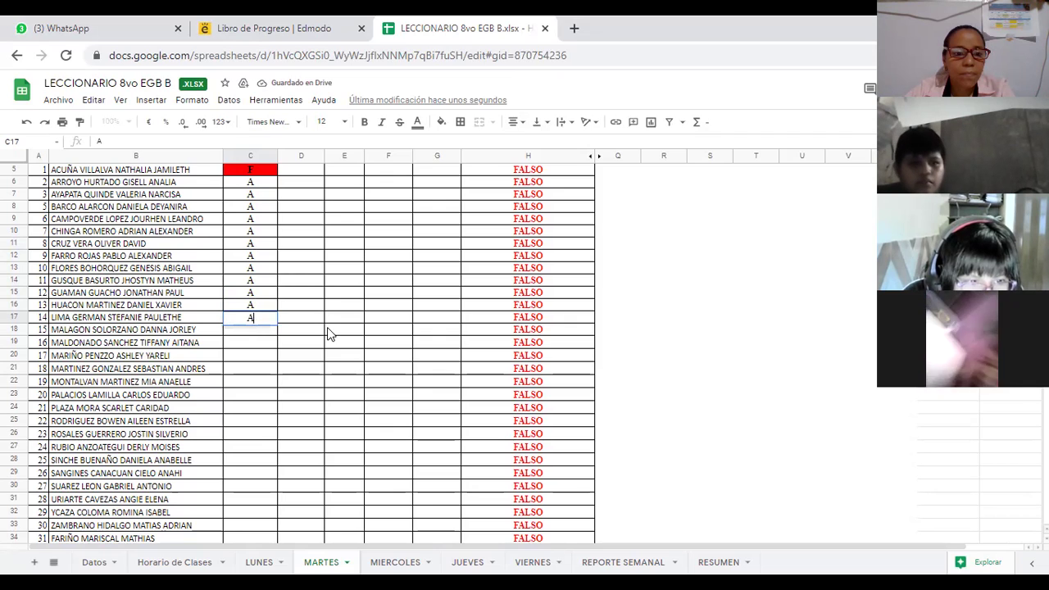
scroll(327, 334, "down", 1)
key("Return")
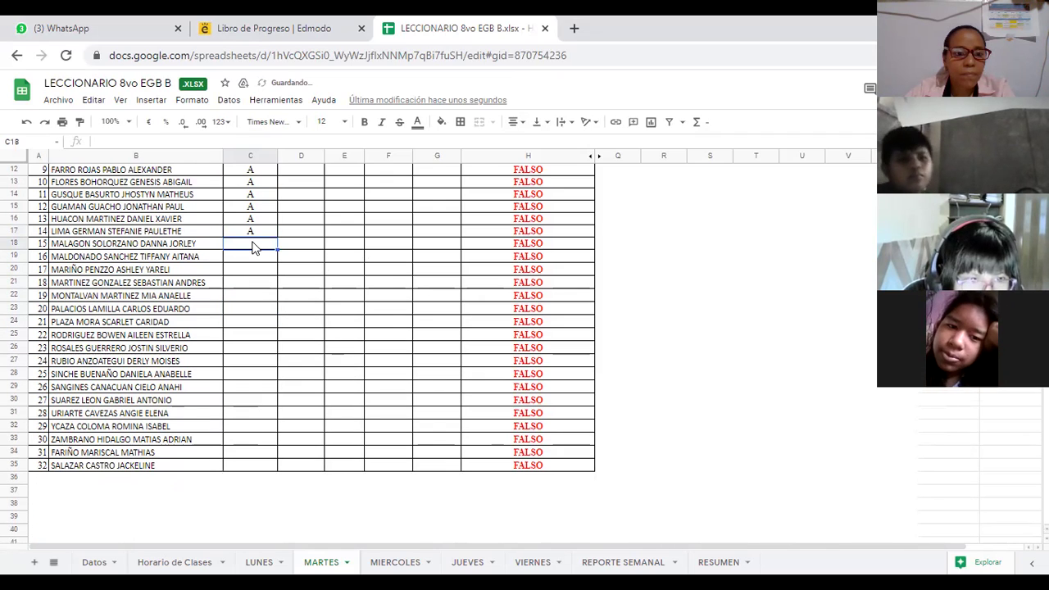
Step: Fill cells C18, C19 and C20 with the attendance mark A
type("A")
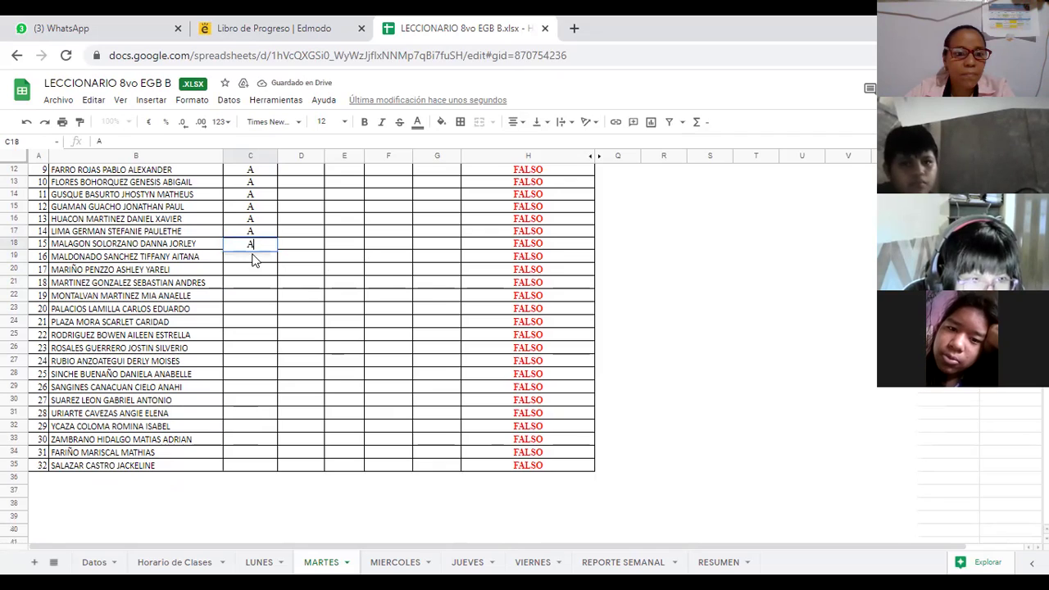
key("Return")
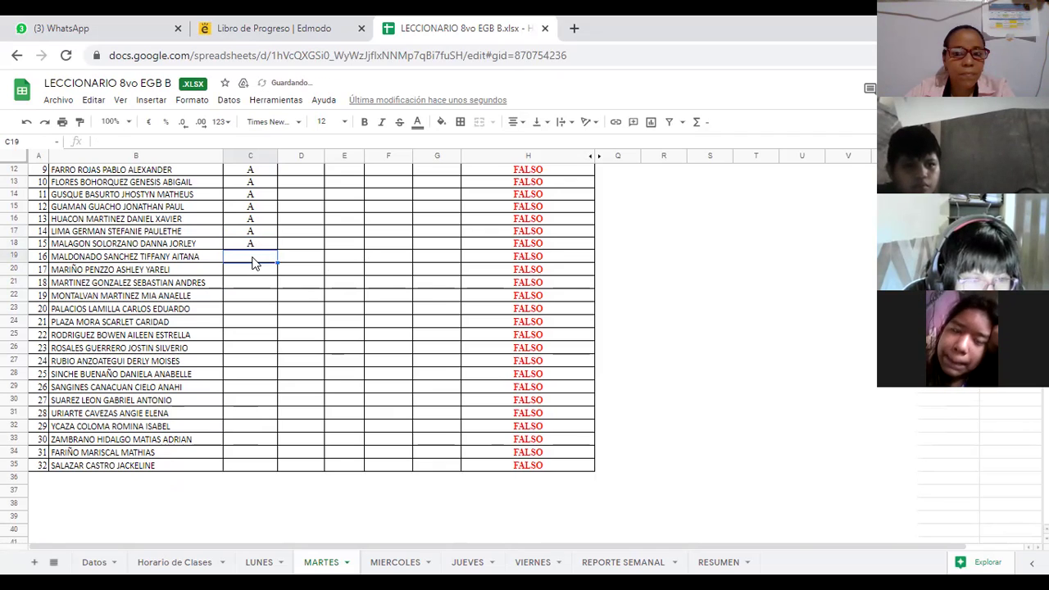
type("A")
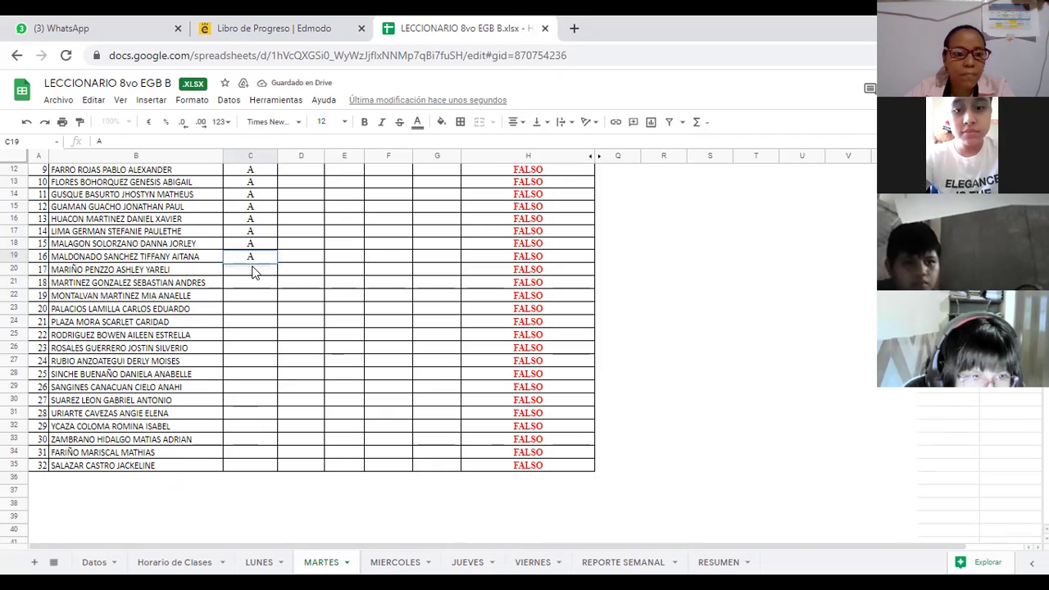
key("Return")
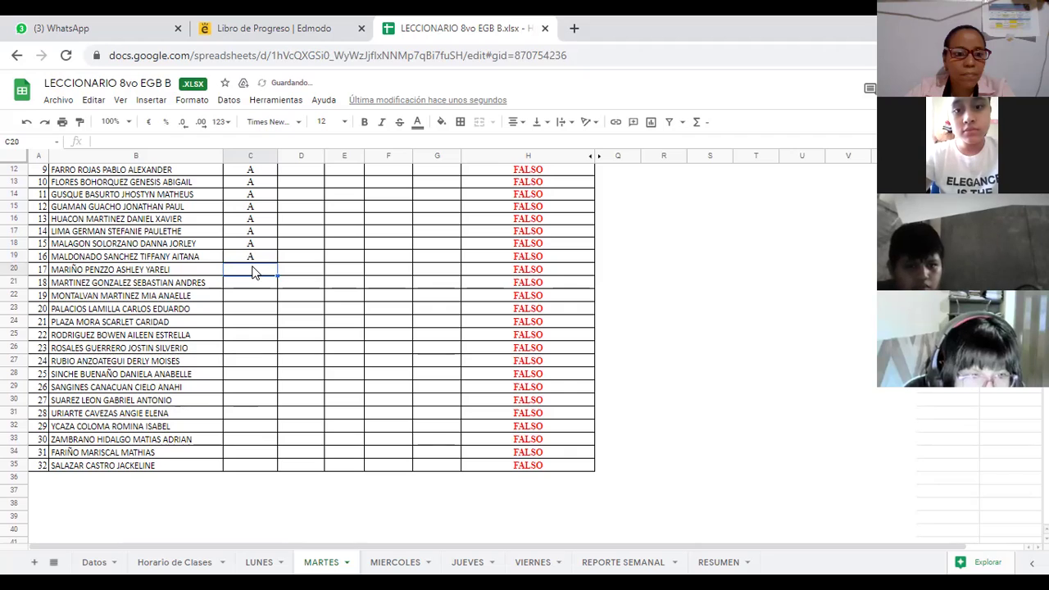
type("A")
key("Return")
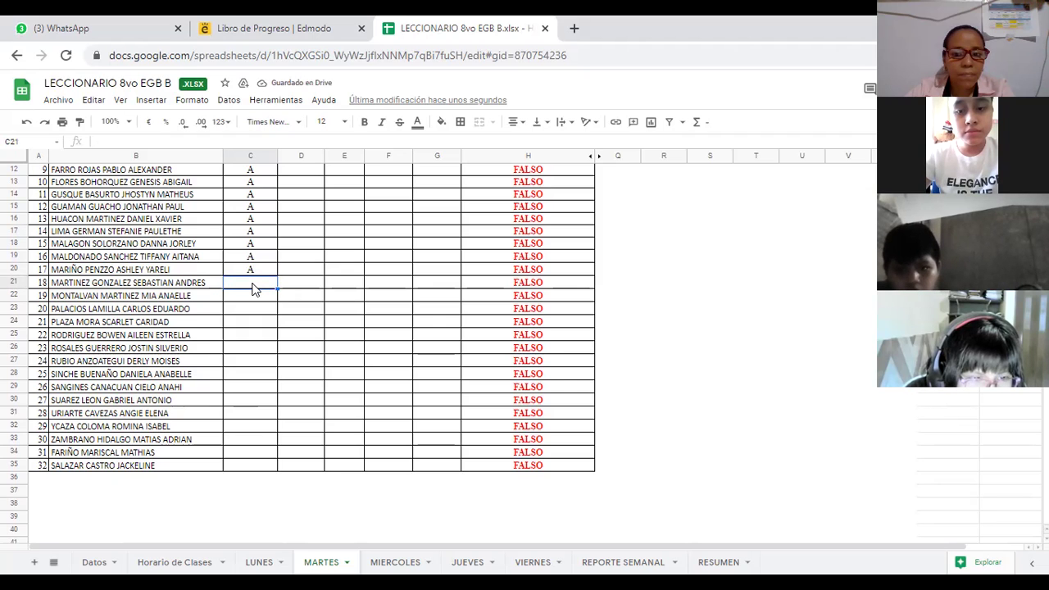
Step: Mark students 18 and 19 with F in cells C21 and C22
type("F")
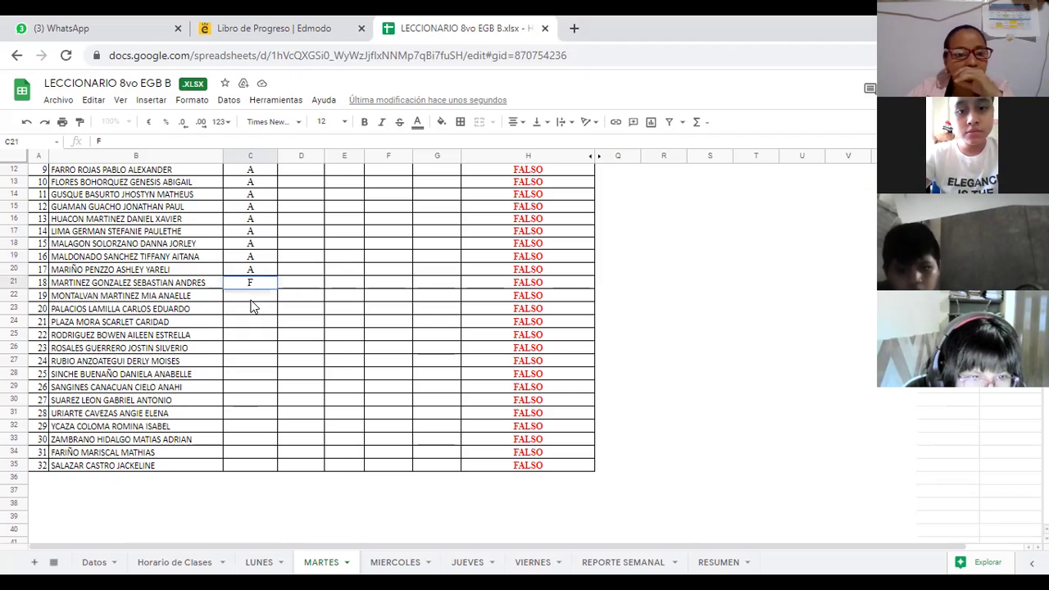
key("Return")
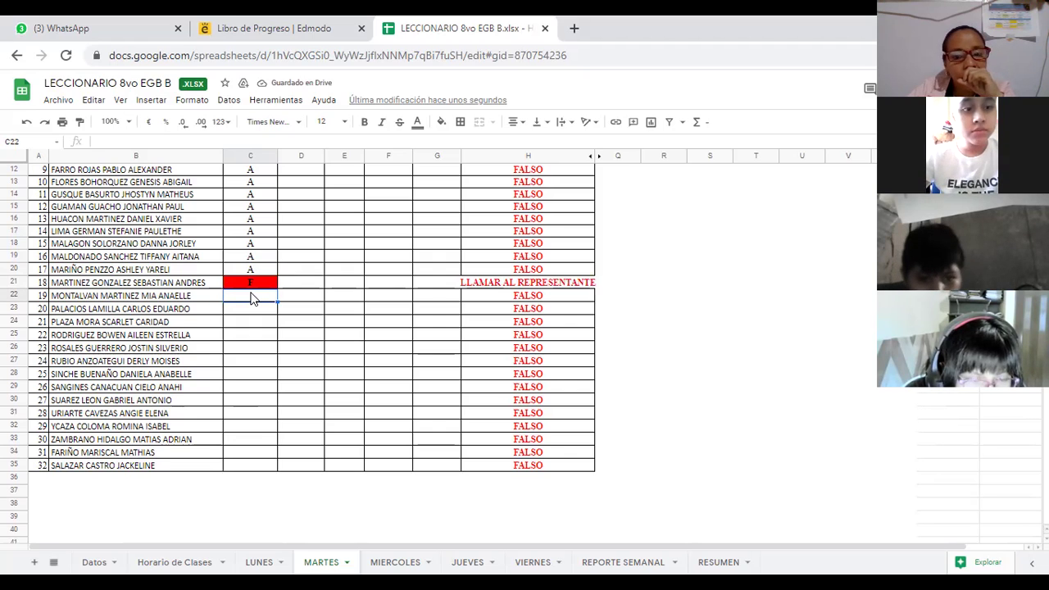
type("F")
key("Return")
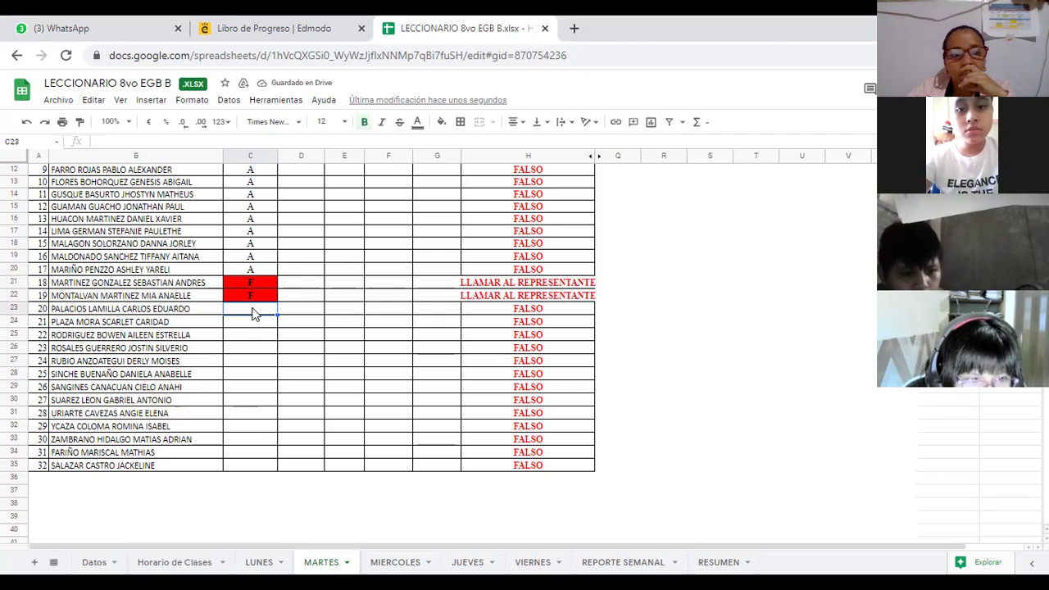
Step: Enter A in C23, F in C24 and A in C25 for students 20 to 22
type("A")
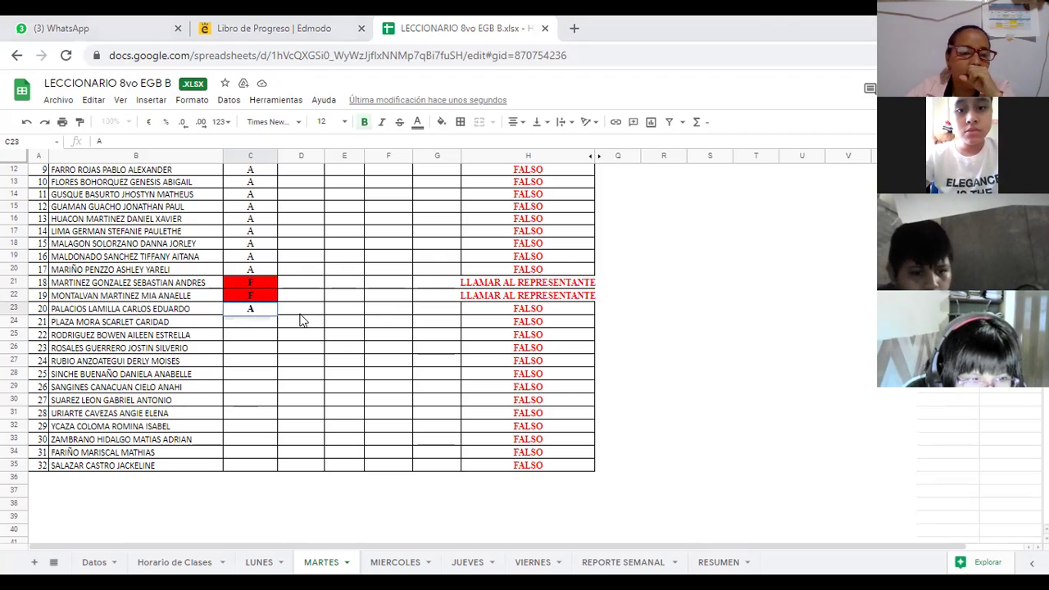
left_click(254, 327)
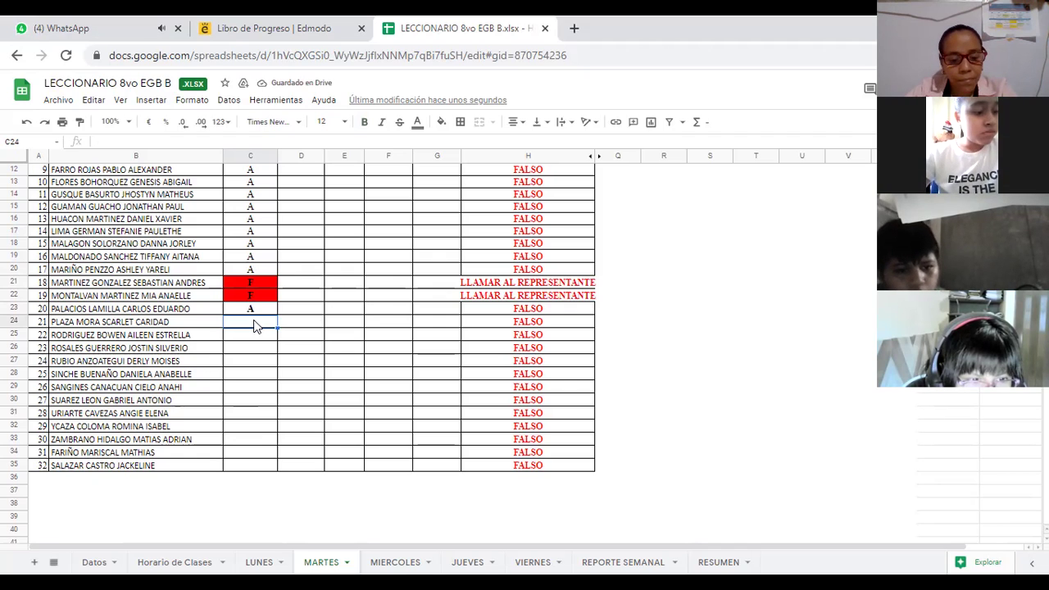
type("F")
left_click(254, 336)
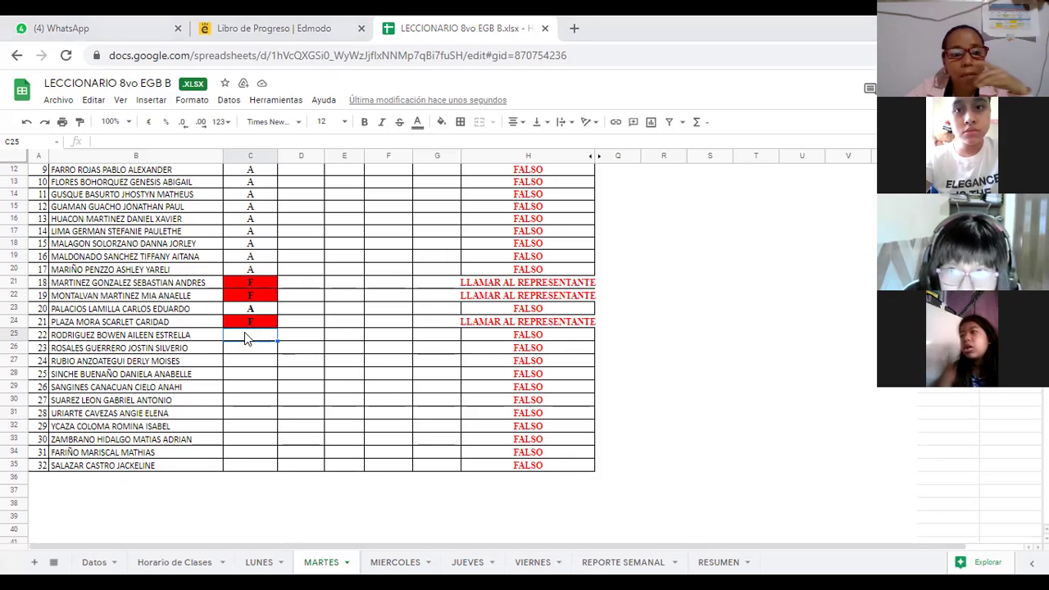
type("A")
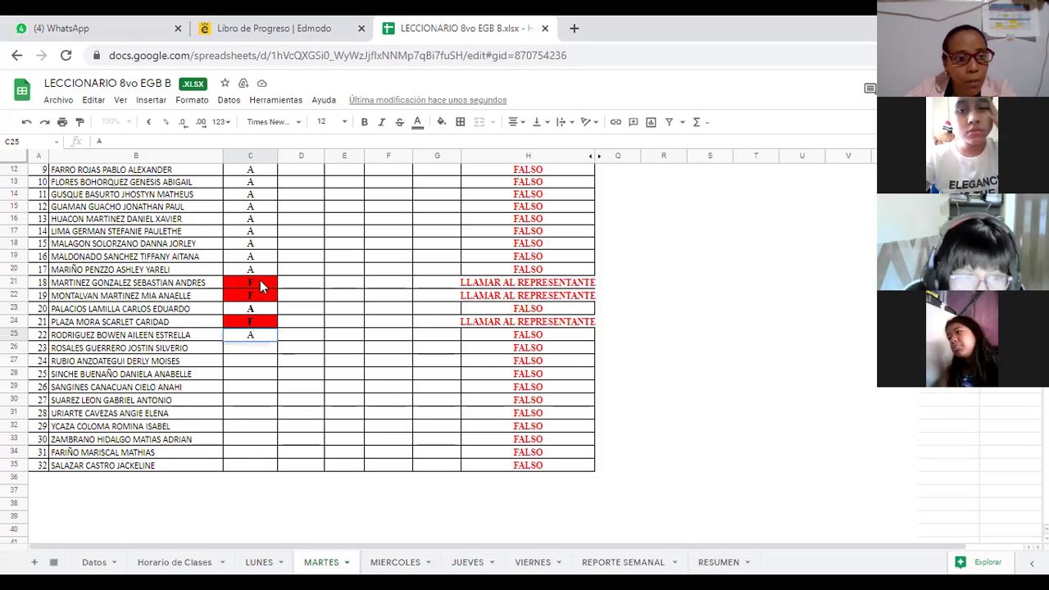
Step: Change the attendance mark of student 19 in C22 to AT
left_click(259, 298)
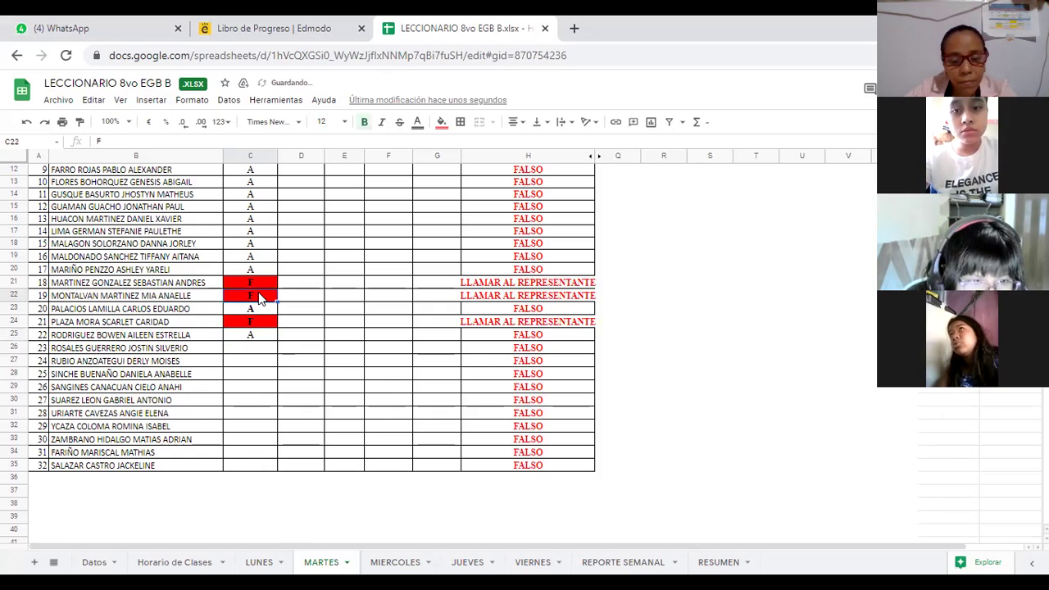
type("AT")
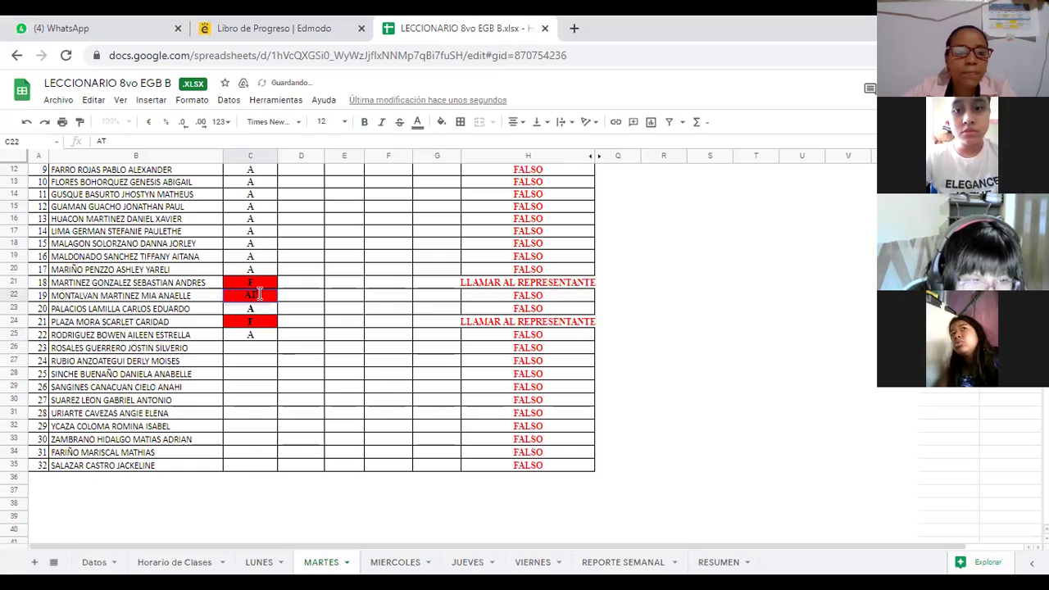
left_click(252, 350)
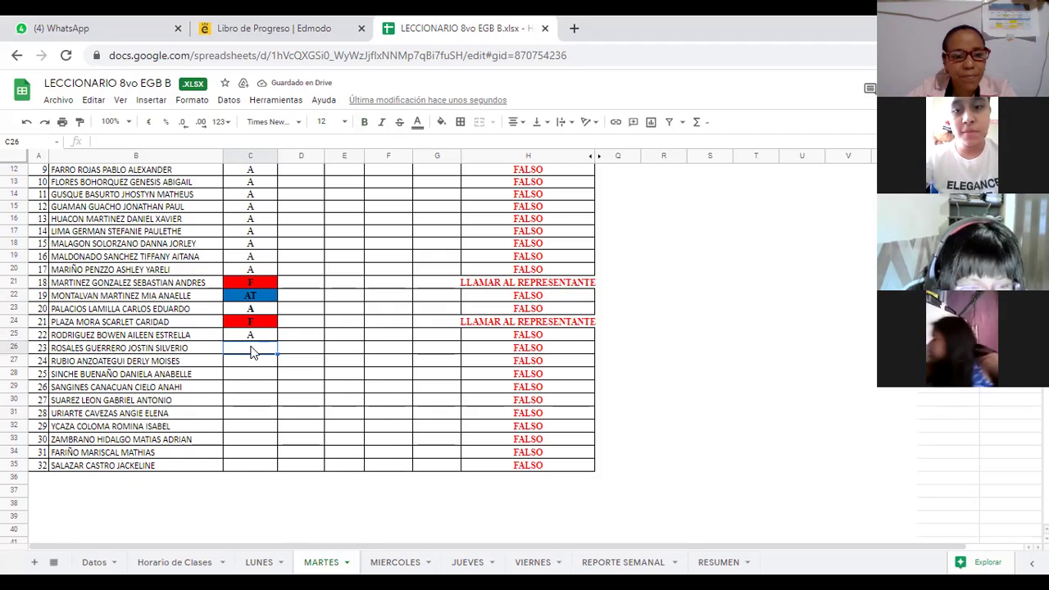
Step: Enter A in cells C26 through C28 for students 23 to 25
type("A")
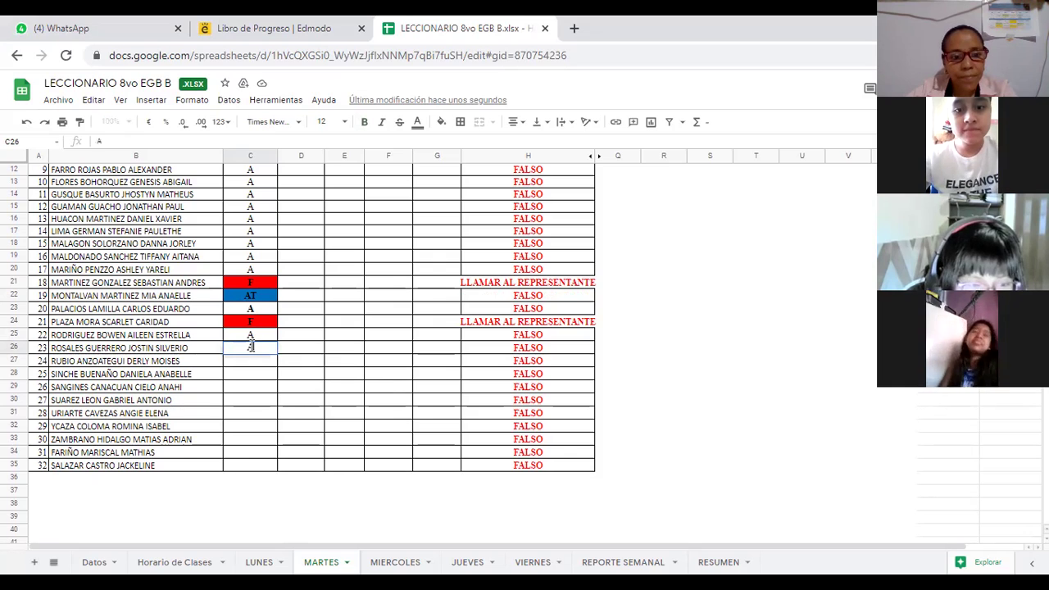
left_click(252, 364)
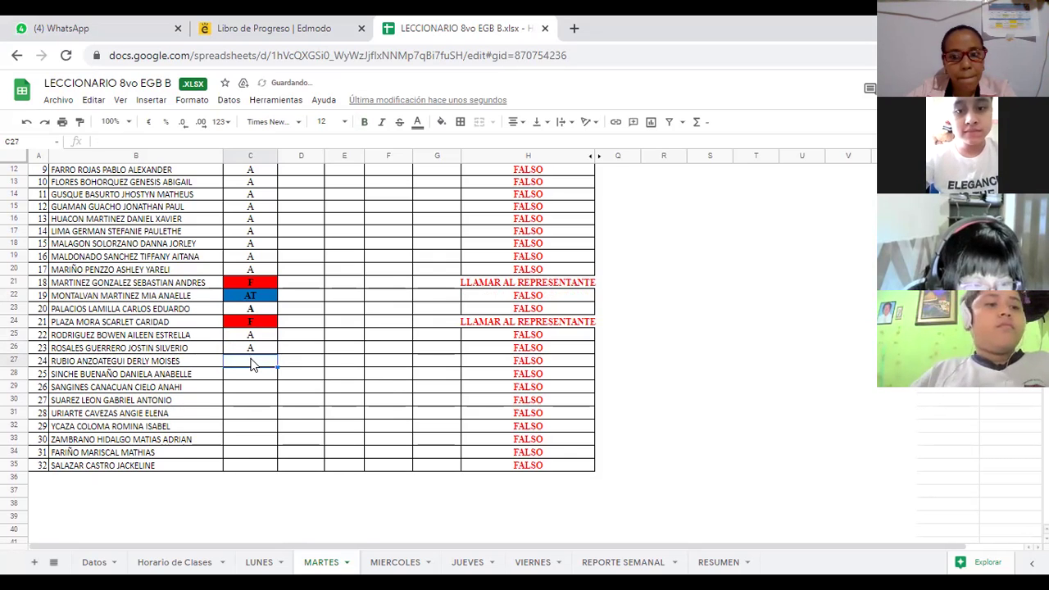
type("A")
left_click(252, 377)
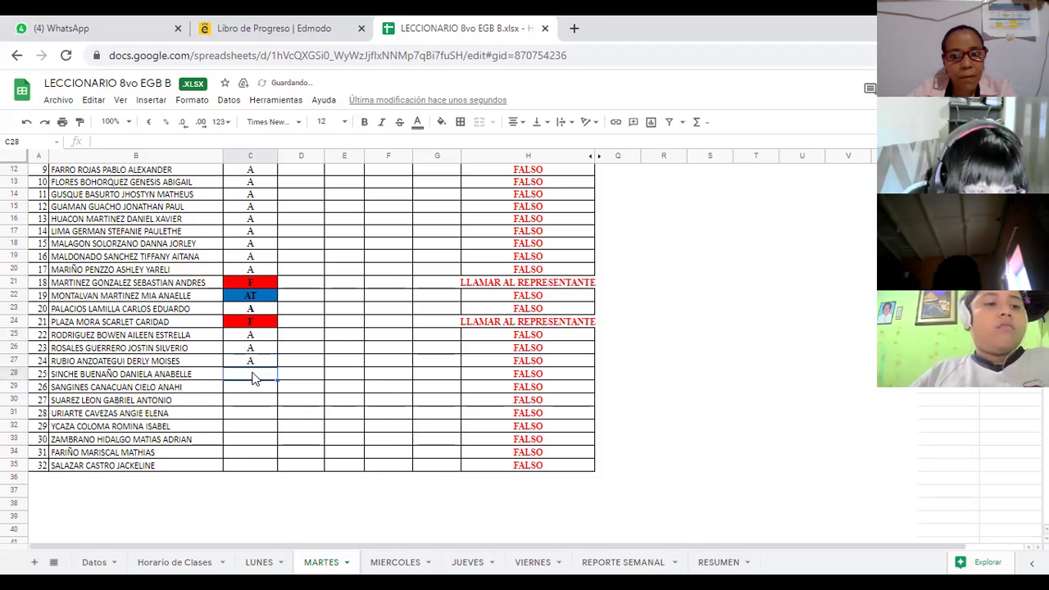
type("A")
key("Return")
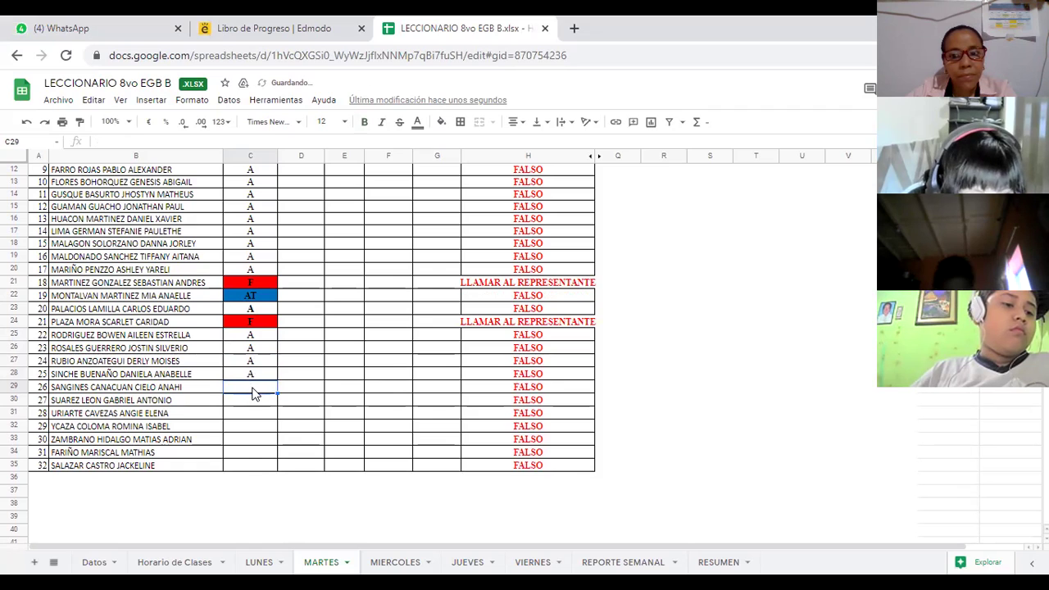
Step: Enter A in C29 and C30 for students 26 and 27, and F in C31 for student 28
type("A")
key("Return")
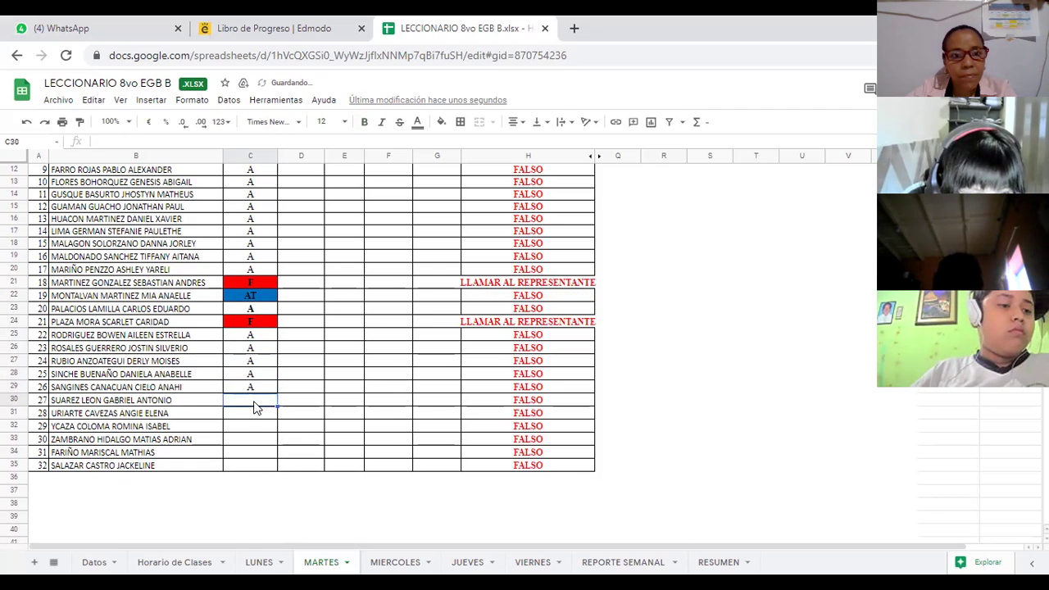
type("A")
key("Return")
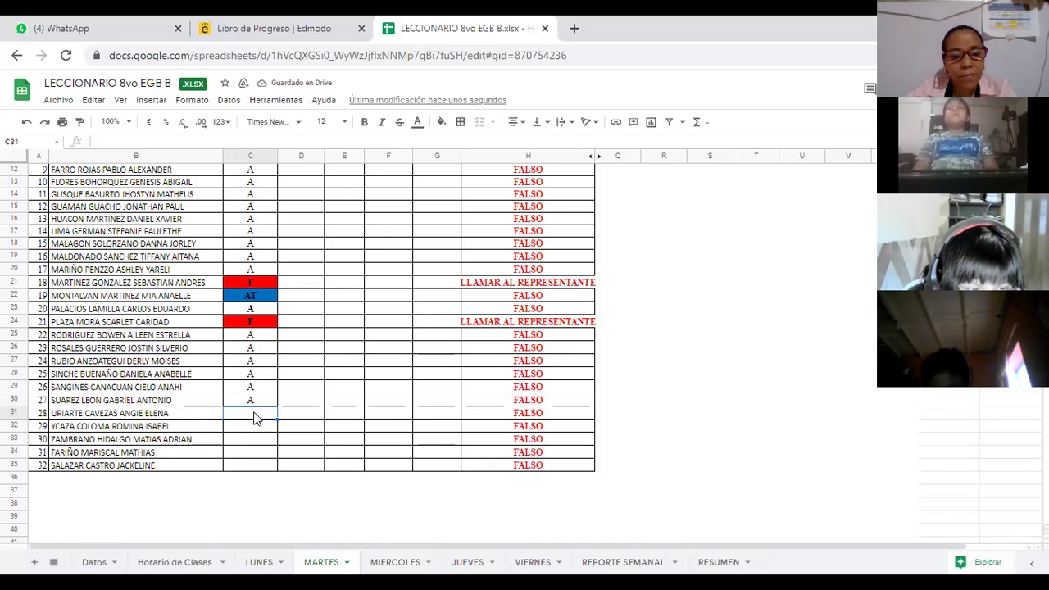
type("F")
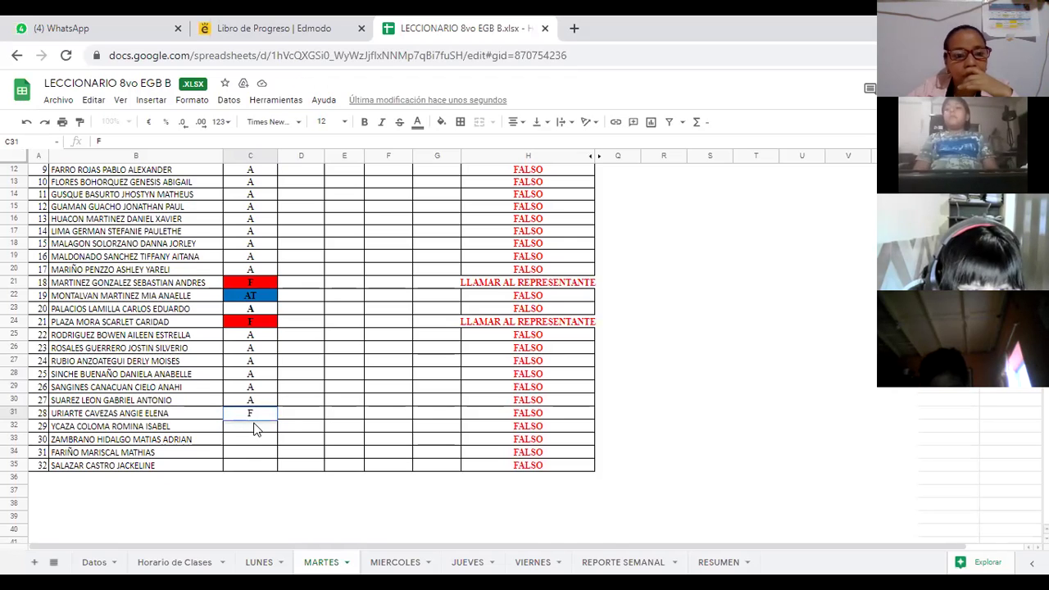
key("Return")
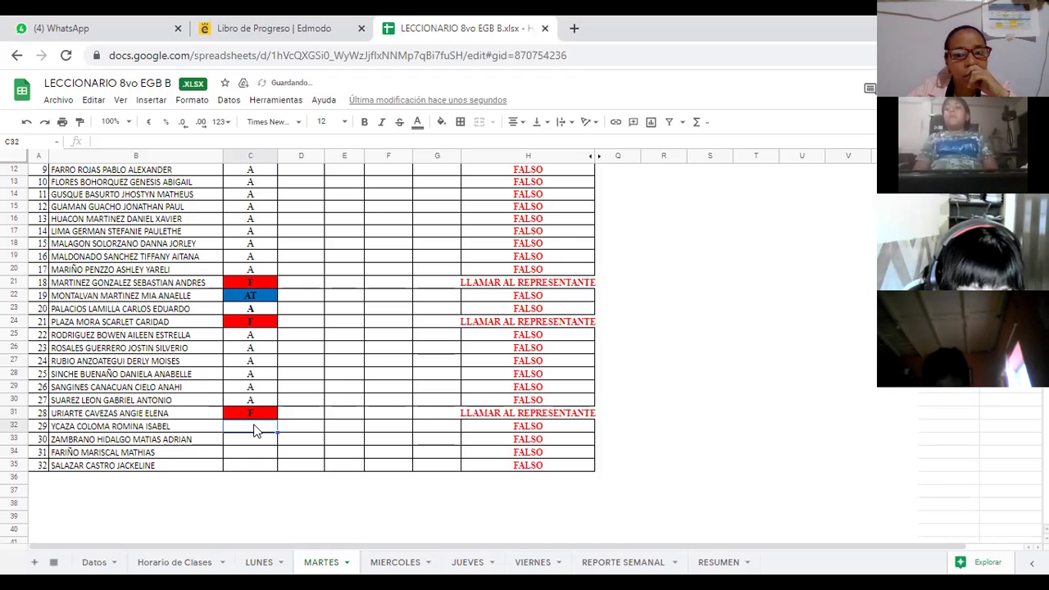
Step: Enter A in cells C32 through C35 for students 29 to 32
type("A")
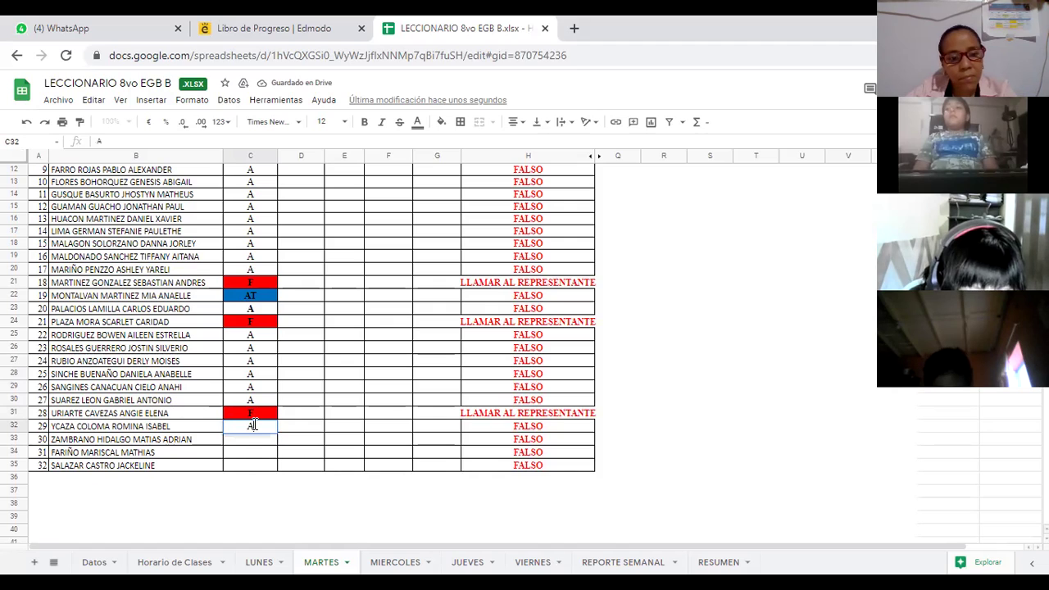
key("Return")
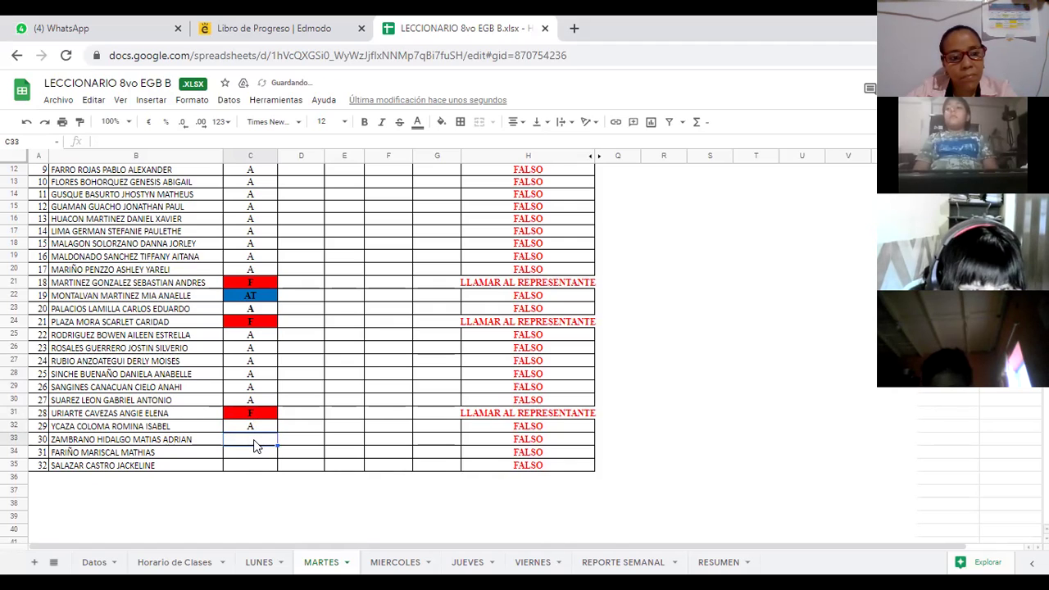
type("A")
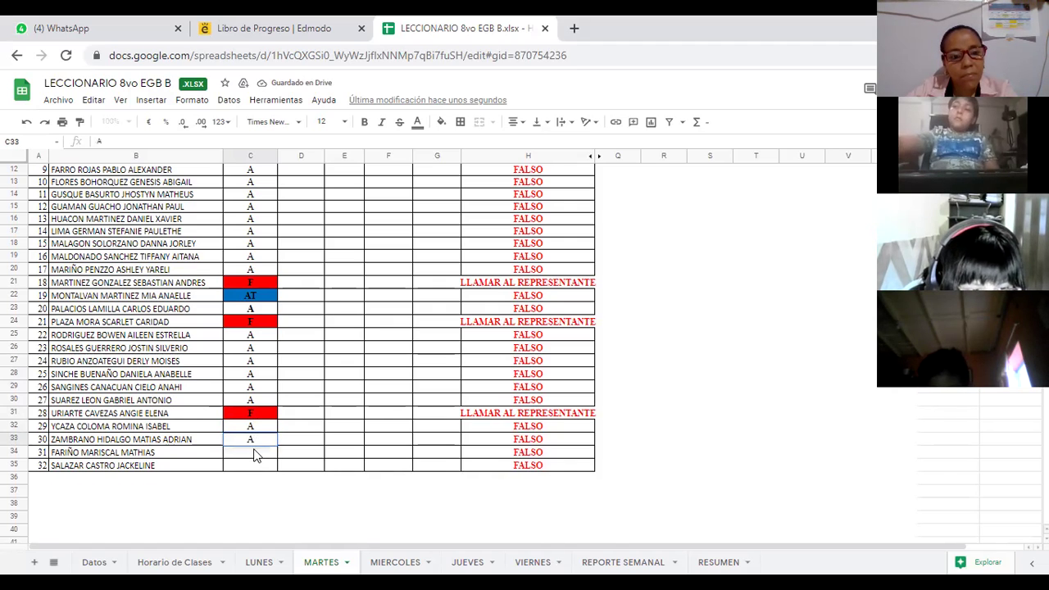
key("Return")
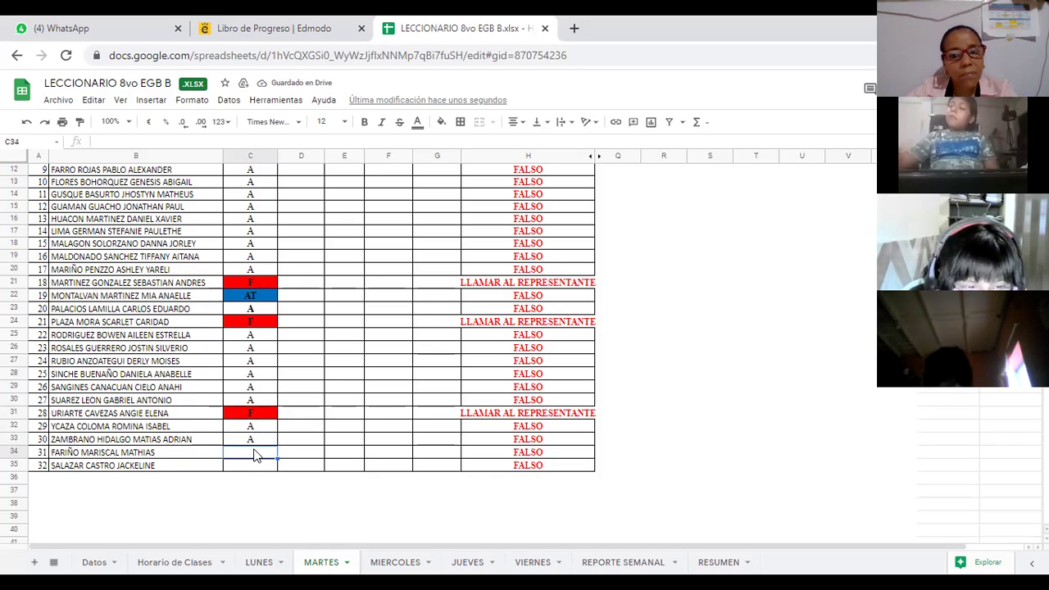
type("A")
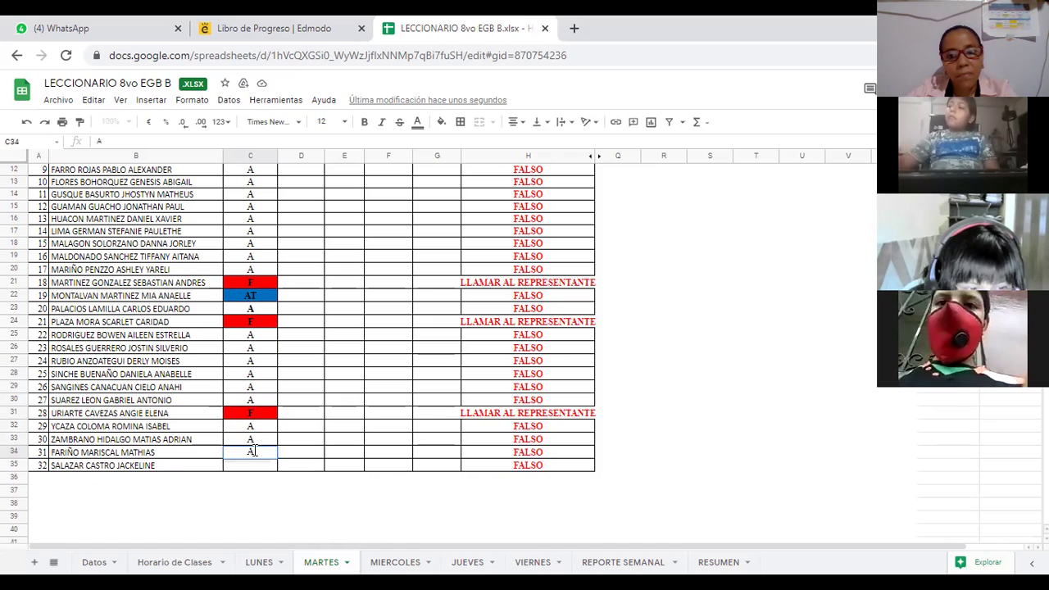
key("Return")
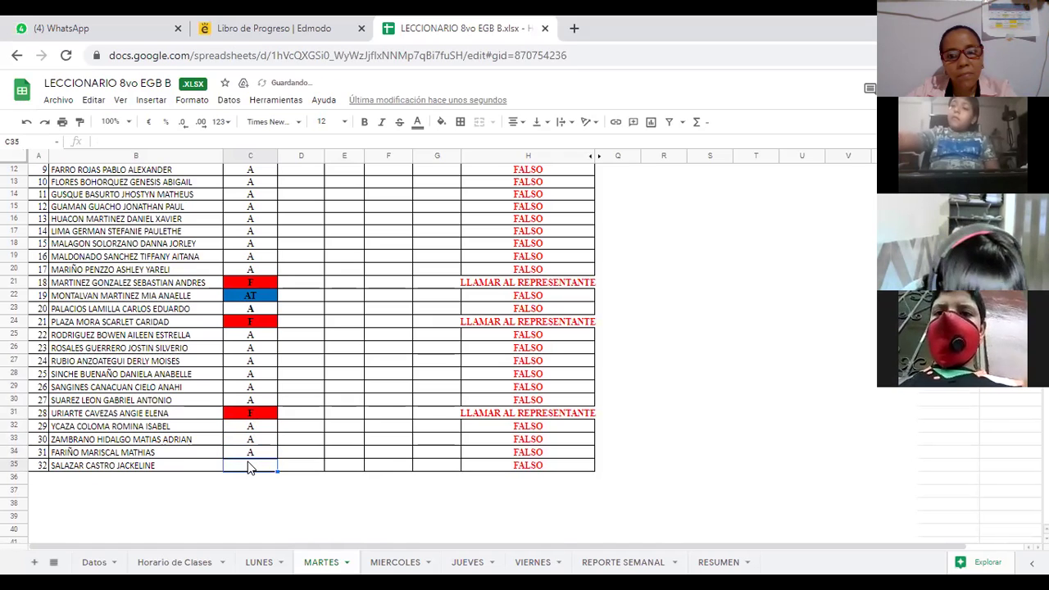
type("A")
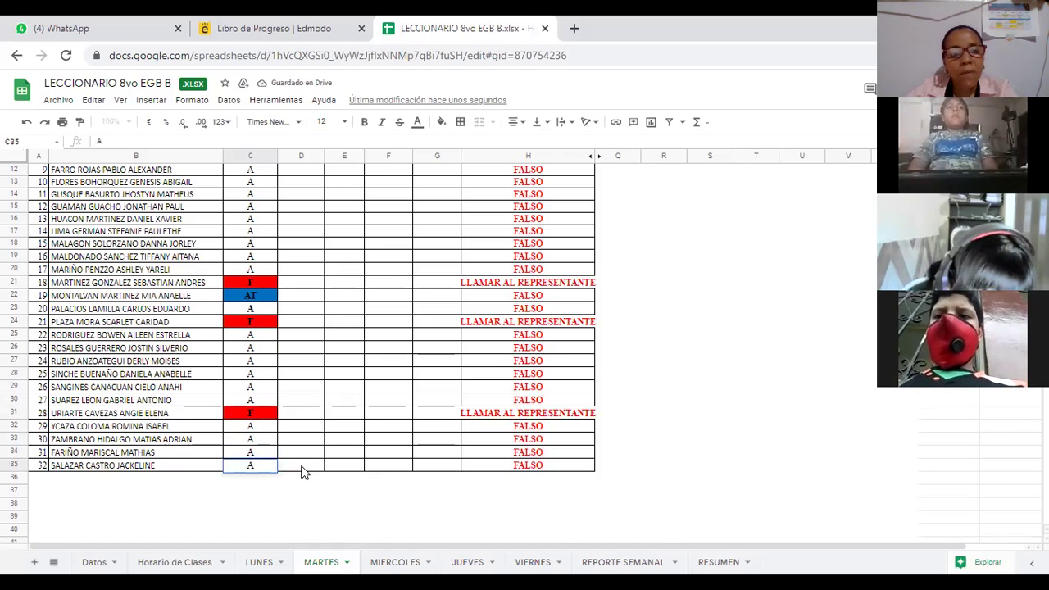
left_click(302, 469)
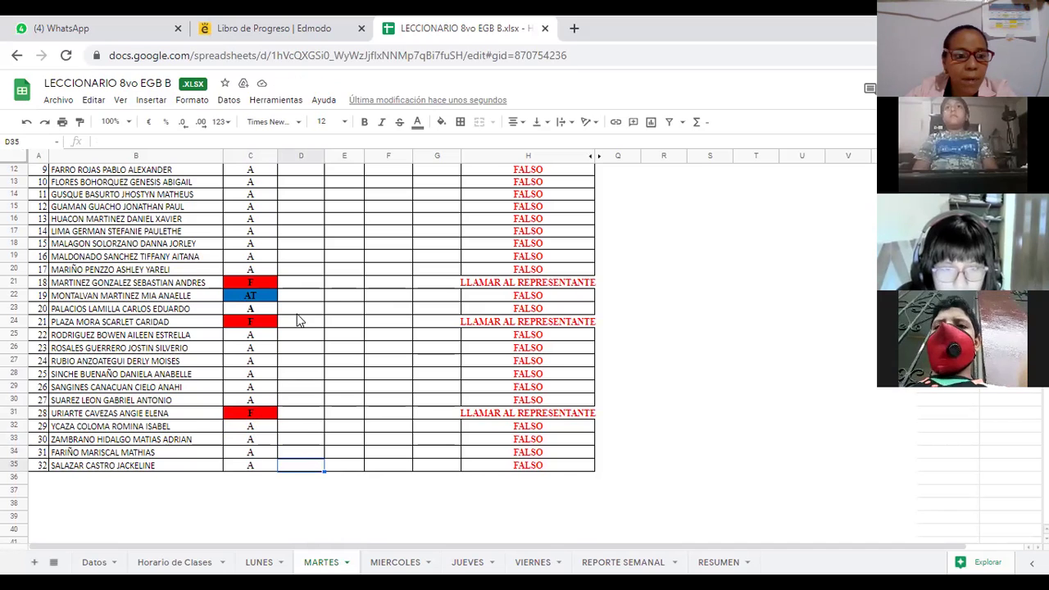
scroll(303, 282, "up", 5)
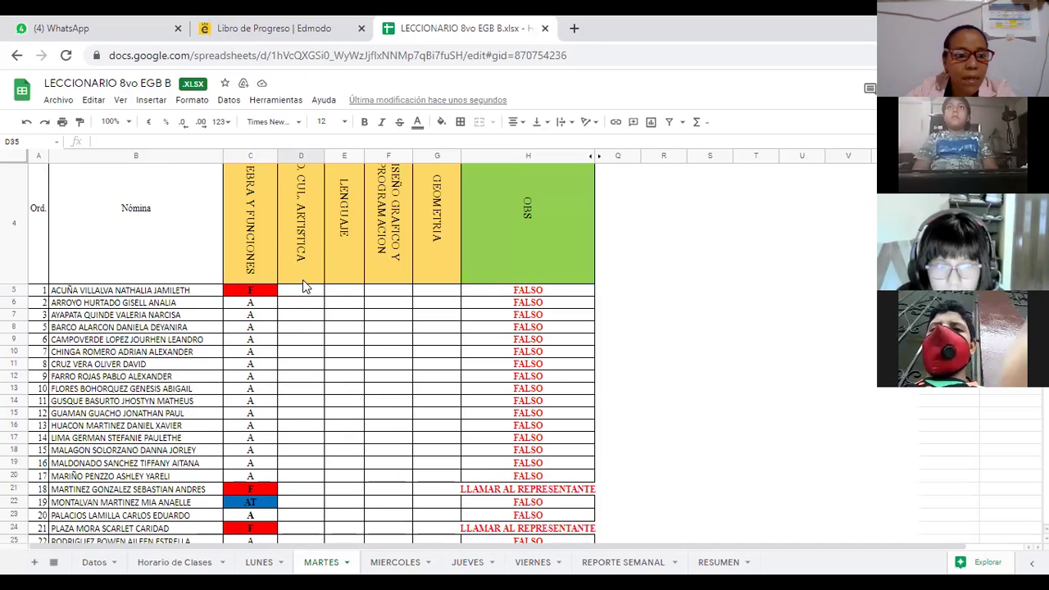